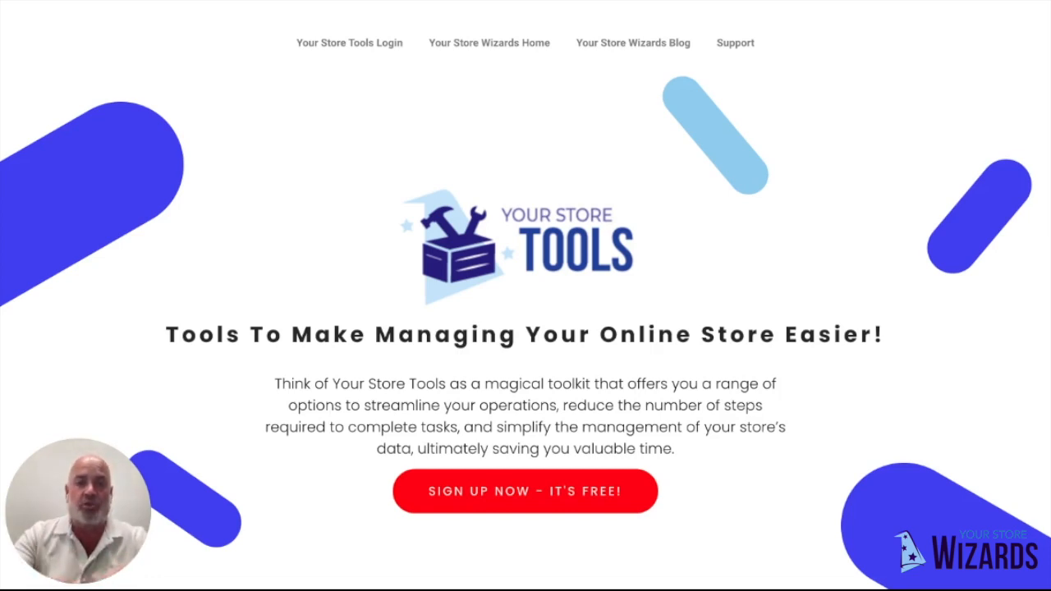
- Look through the free and premium store tools offered on the Your Store Tools landing page
{"action": "scroll", "coordinate": [526, 296], "scroll_direction": "down", "scroll_amount": 5}
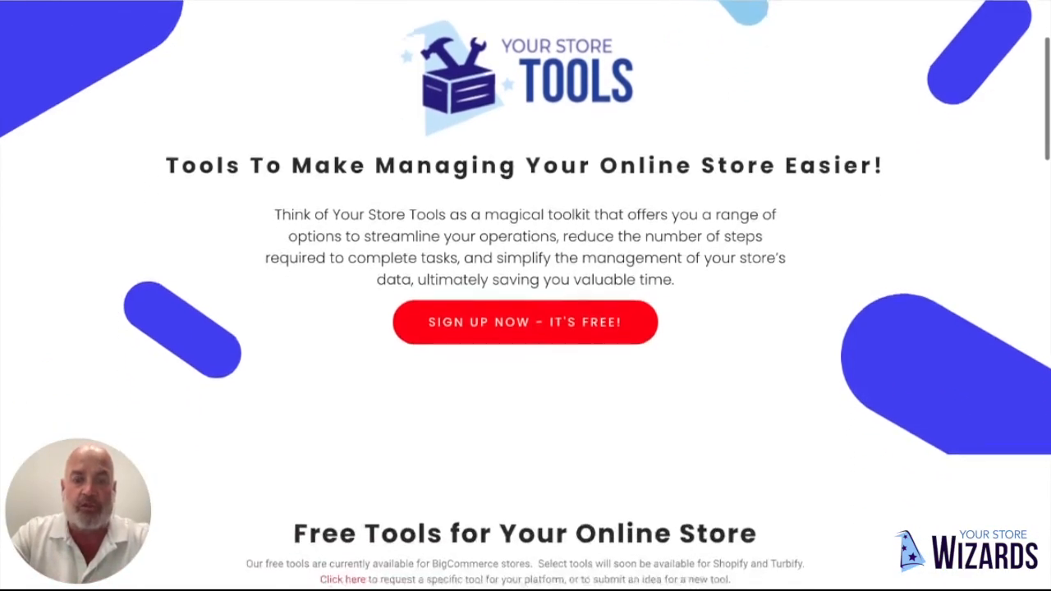
{"action": "scroll", "coordinate": [526, 296], "scroll_direction": "down", "scroll_amount": 4}
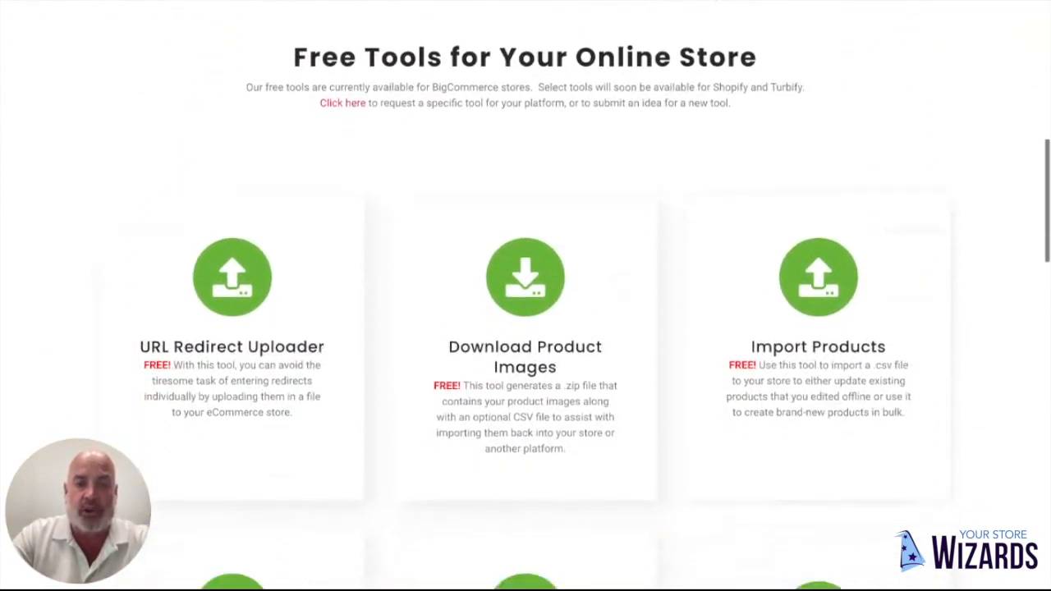
{"action": "scroll", "coordinate": [526, 296], "scroll_direction": "down", "scroll_amount": 2}
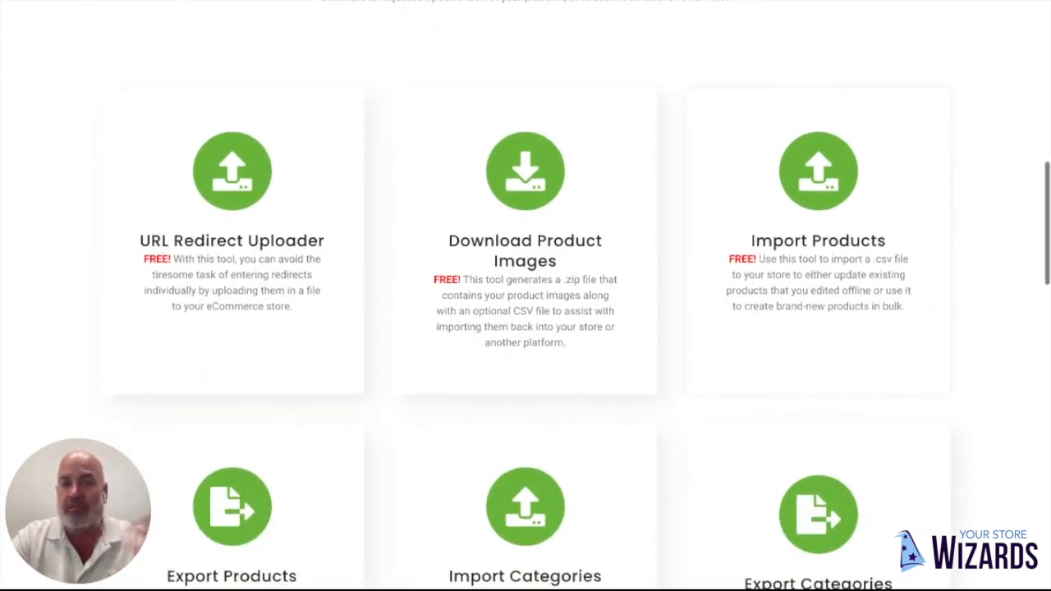
{"action": "scroll", "coordinate": [525, 296], "scroll_direction": "down", "scroll_amount": 3}
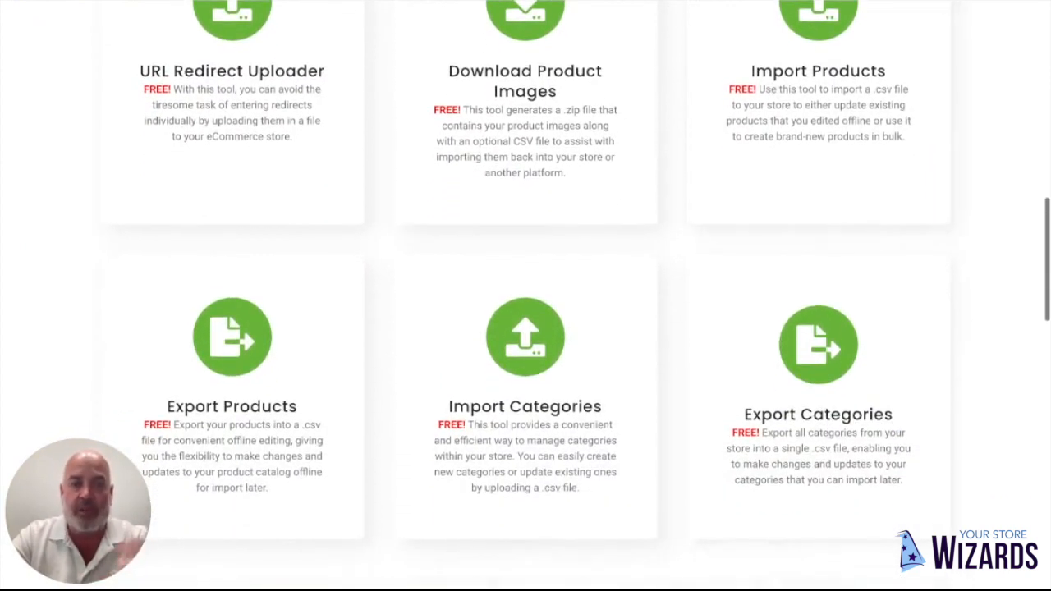
{"action": "scroll", "coordinate": [526, 295], "scroll_direction": "down", "scroll_amount": 5}
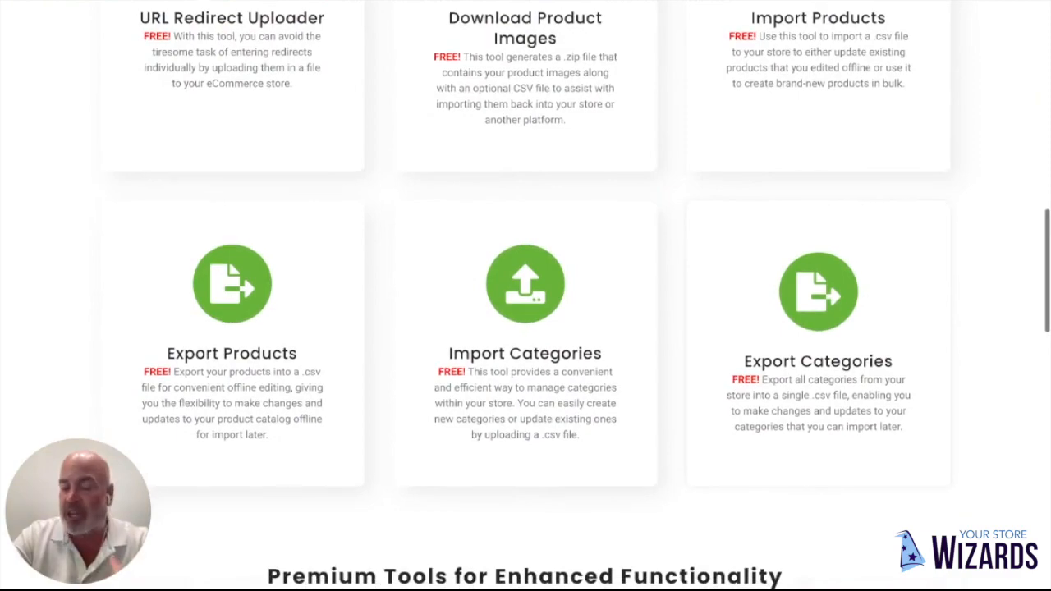
{"action": "scroll", "coordinate": [525, 296], "scroll_direction": "down", "scroll_amount": 3}
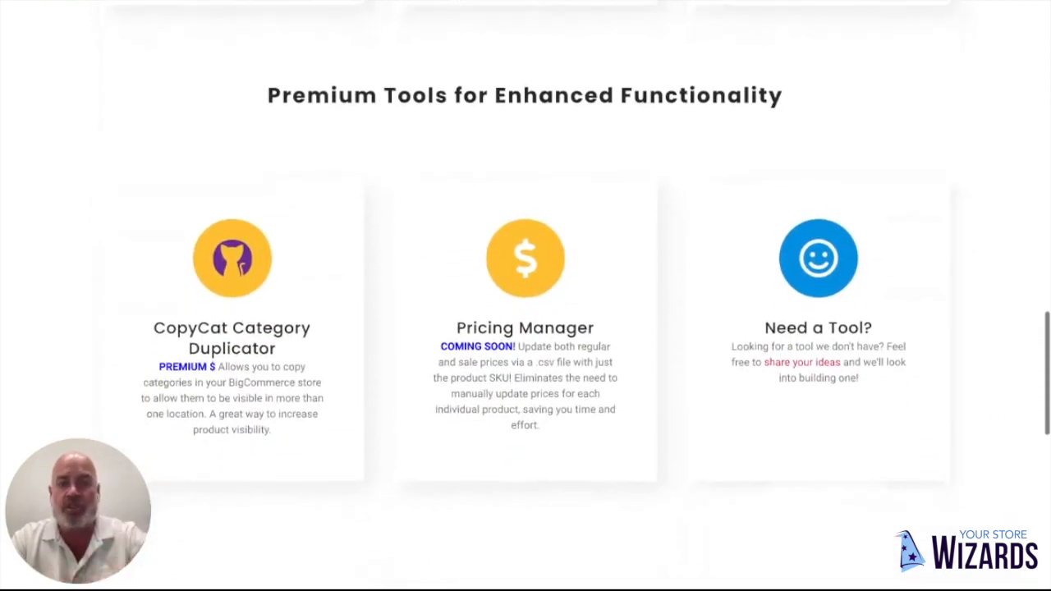
{"action": "scroll", "coordinate": [526, 296], "scroll_direction": "up", "scroll_amount": 6}
{"action": "scroll", "coordinate": [525, 296], "scroll_direction": "up", "scroll_amount": 8}
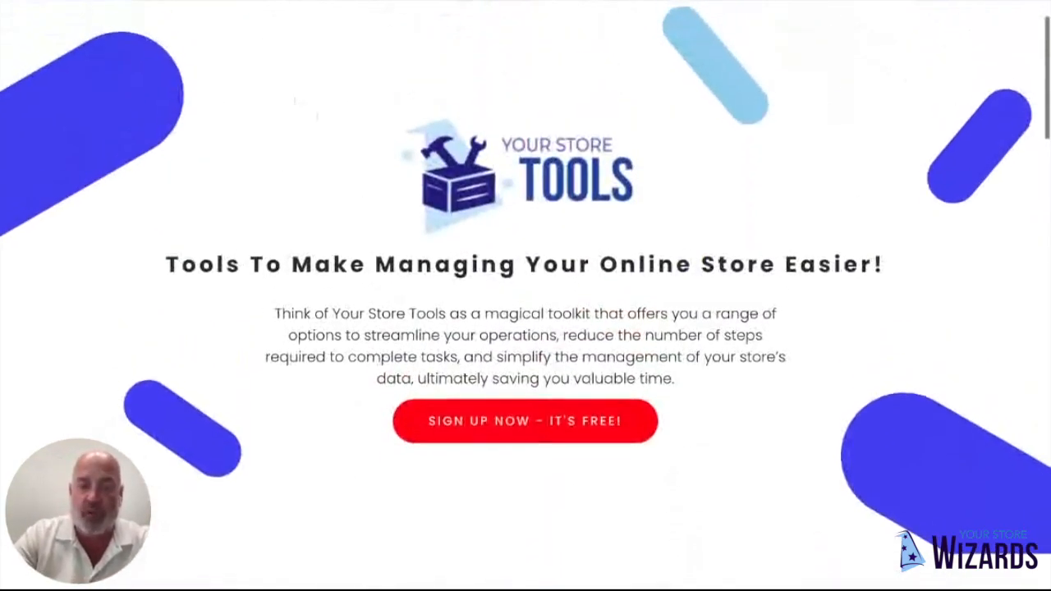
{"action": "scroll", "coordinate": [800, 387], "scroll_direction": "down", "scroll_amount": 6}
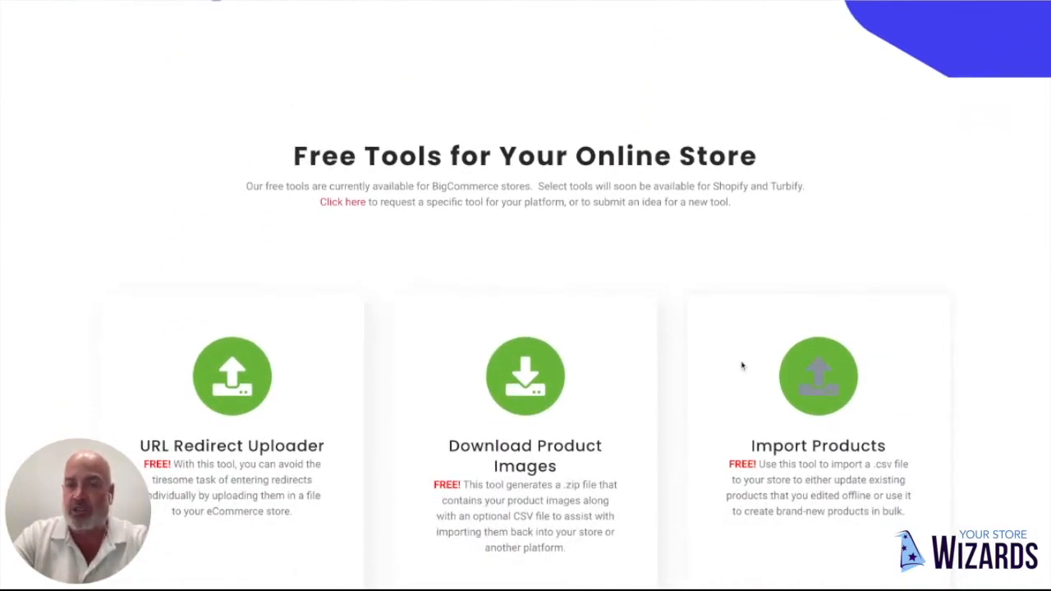
{"action": "scroll", "coordinate": [674, 317], "scroll_direction": "up", "scroll_amount": 4}
{"action": "scroll", "coordinate": [674, 316], "scroll_direction": "up", "scroll_amount": 3}
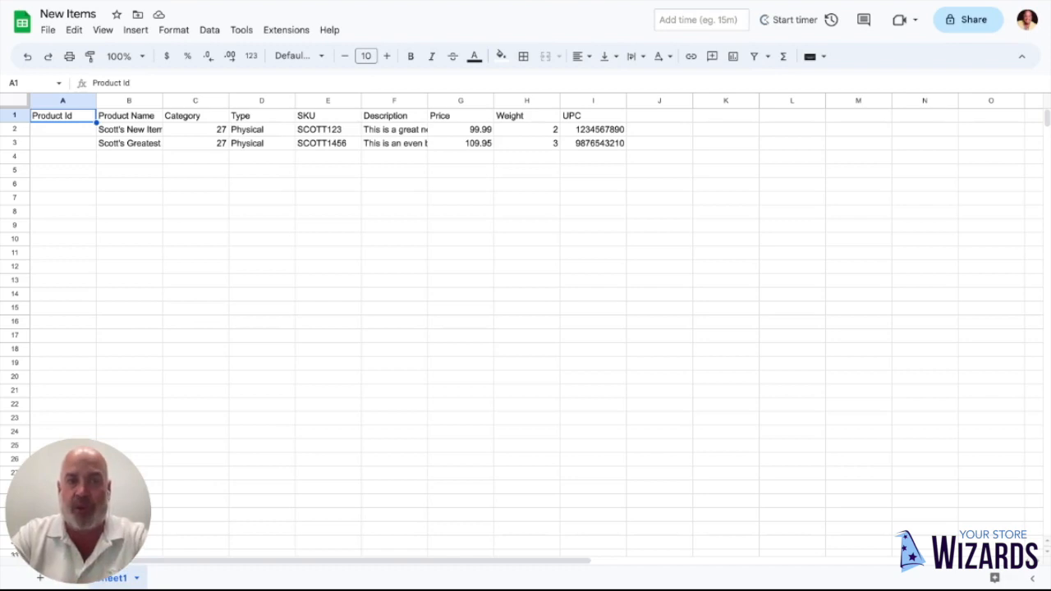
- Review the header row of the New Items sheet in Google Sheets, from Product Id through UPC
{"action": "left_click", "coordinate": [123, 120]}
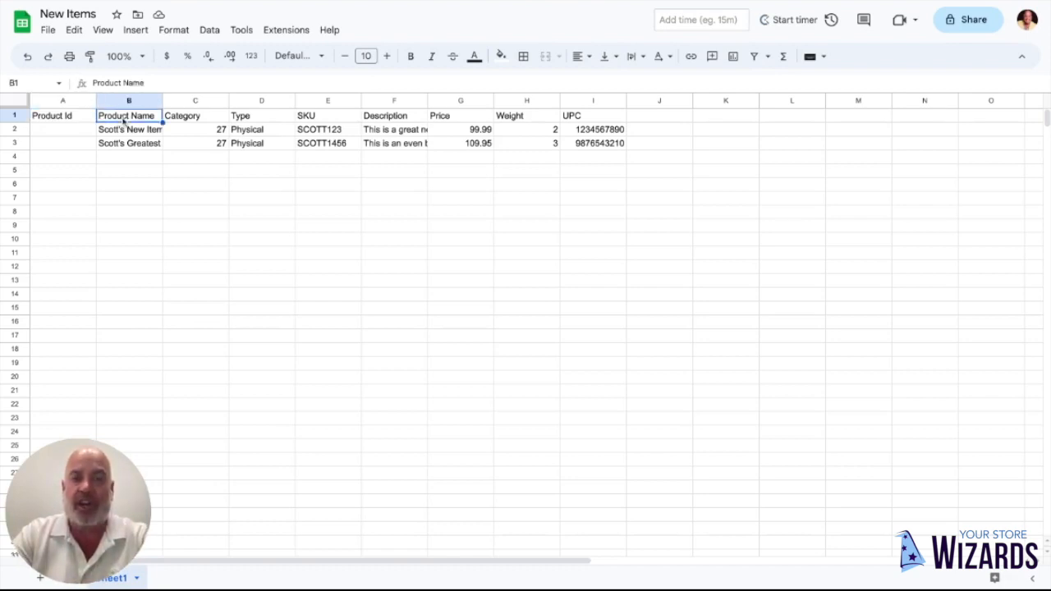
{"action": "key", "text": "Tab"}
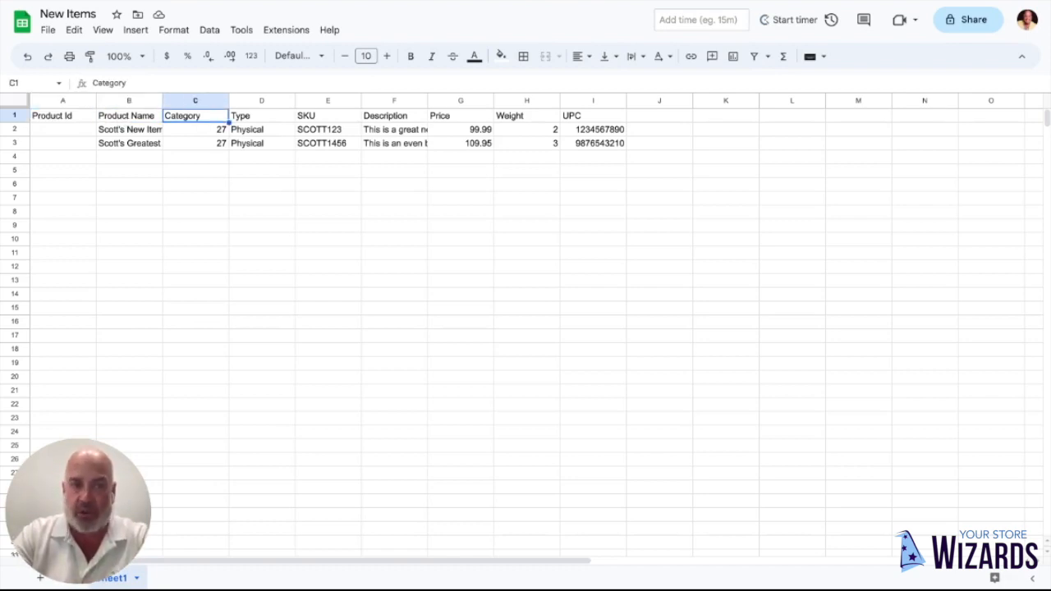
{"action": "key", "text": "Tab"}
{"action": "key", "text": "Left"}
{"action": "key", "text": "Left"}
{"action": "key", "text": "Left"}
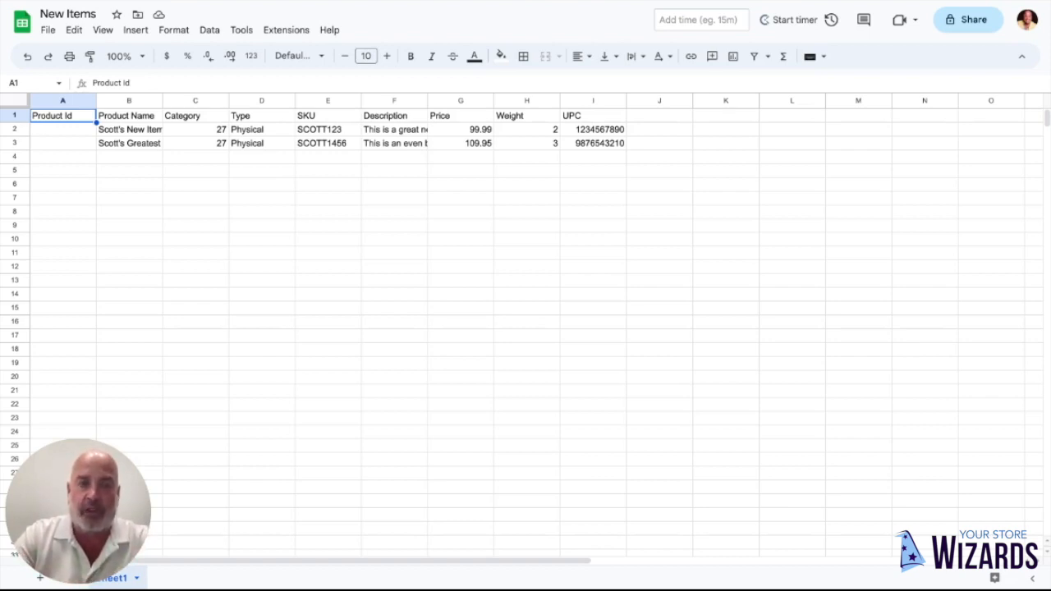
{"action": "left_click", "coordinate": [129, 116]}
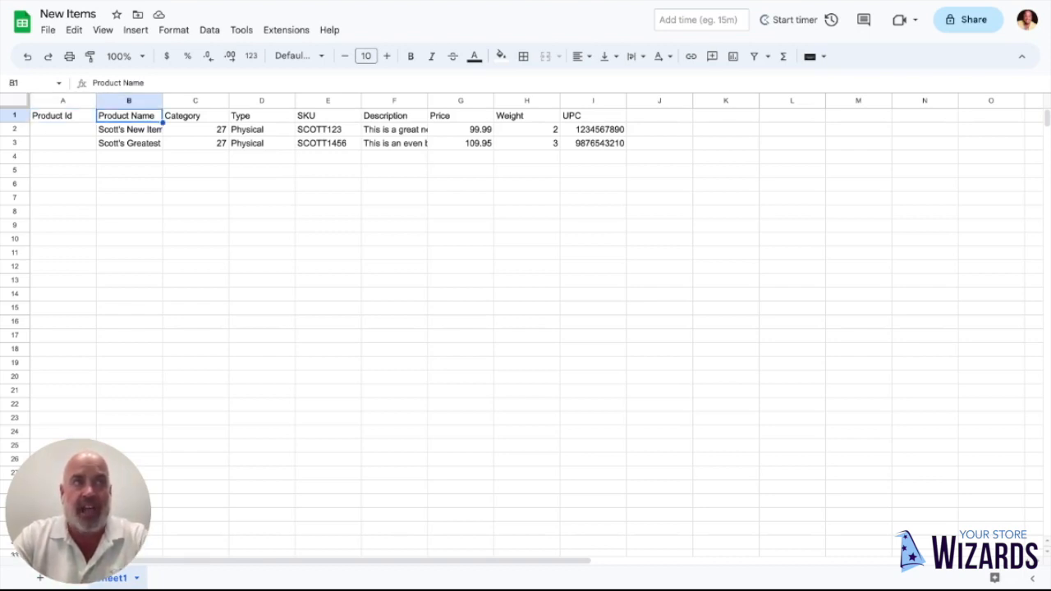
{"action": "left_click", "coordinate": [195, 116]}
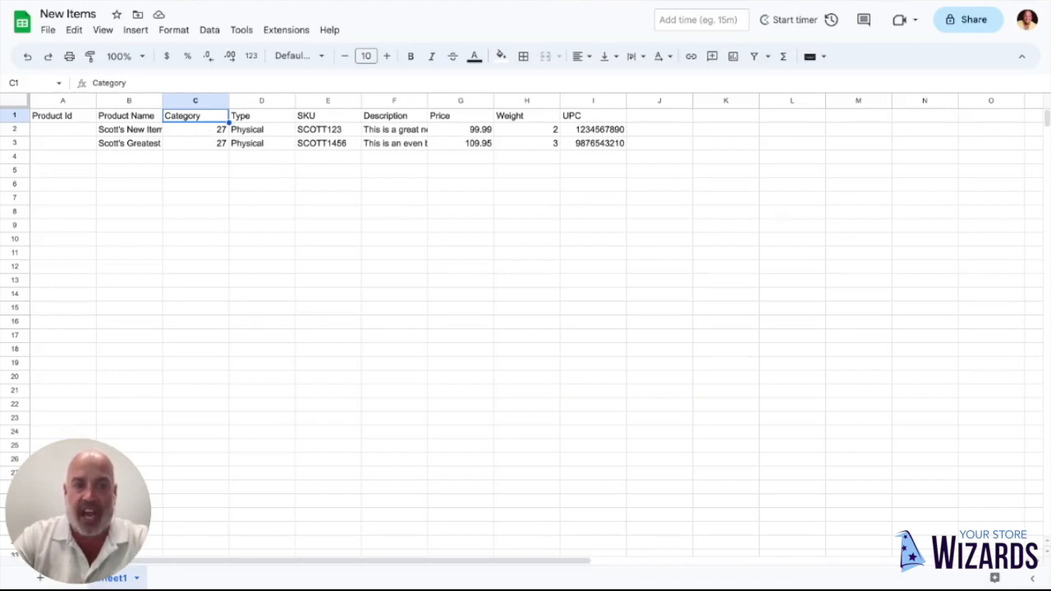
{"action": "key", "text": "Right"}
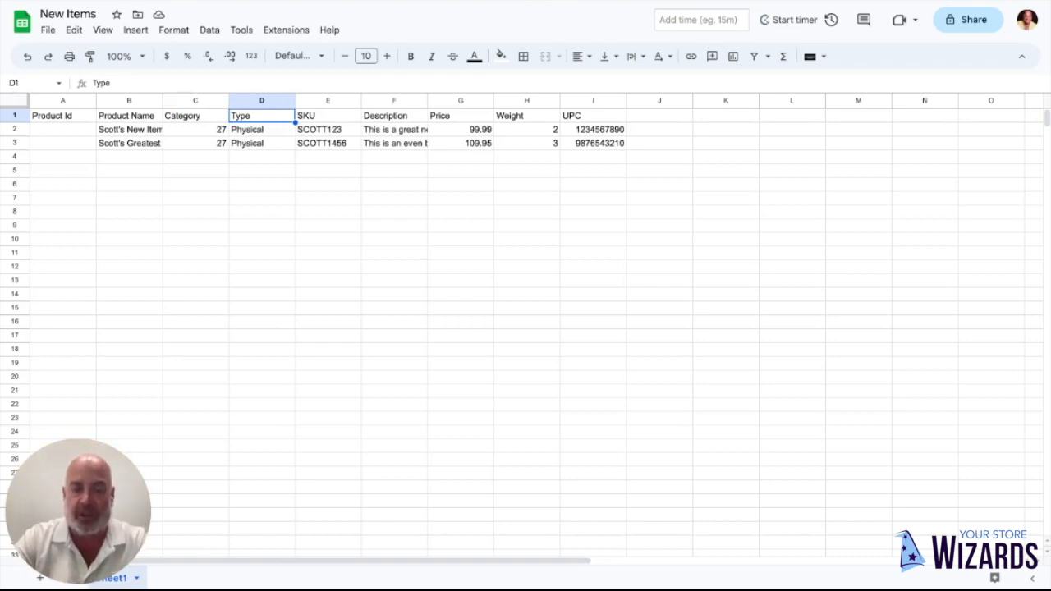
{"action": "key", "text": "Right"}
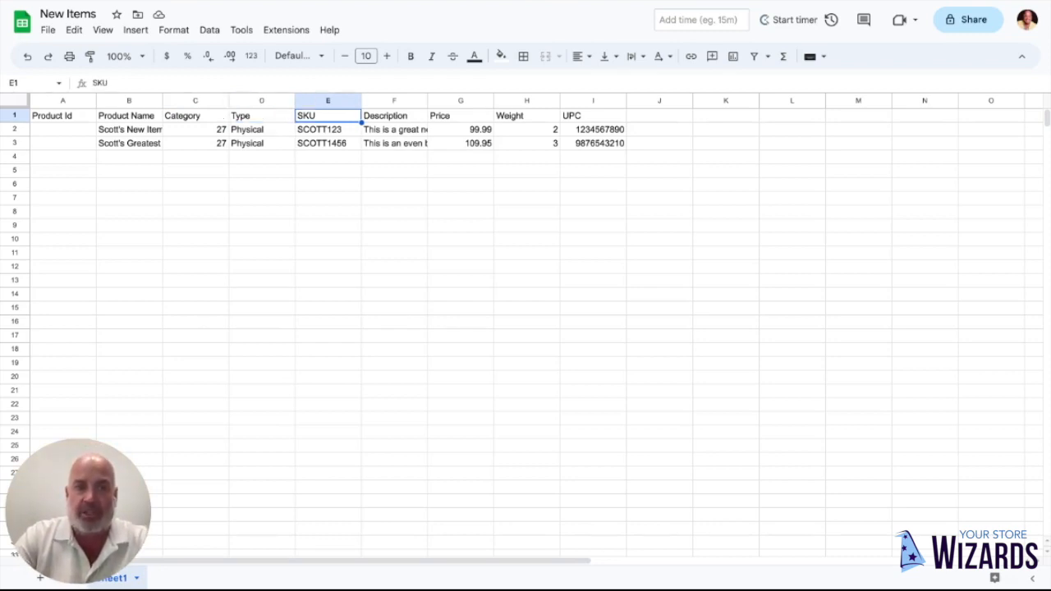
{"action": "key", "text": "Right"}
{"action": "key", "text": "Right"}
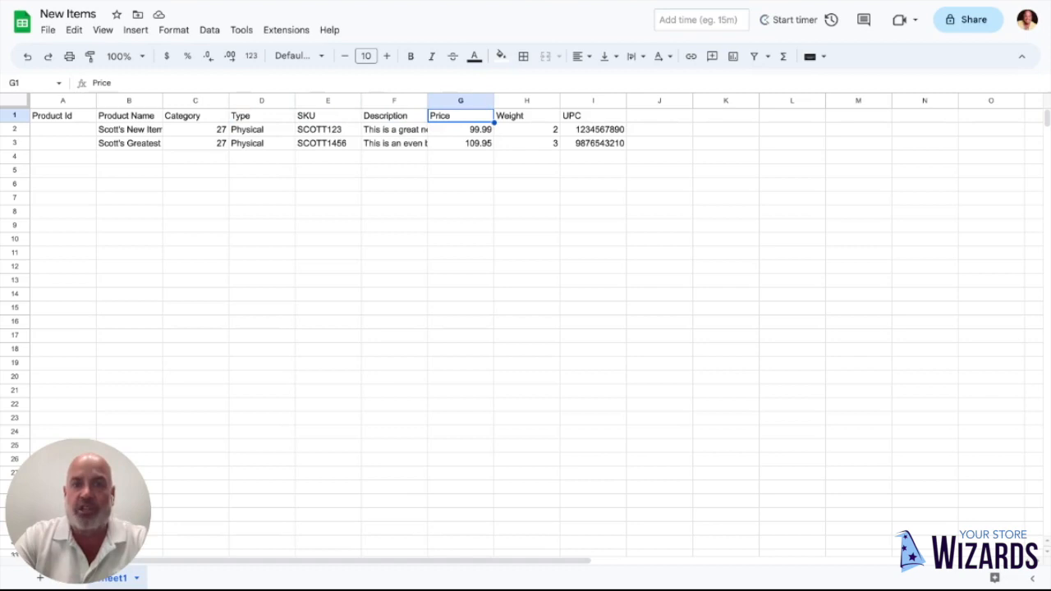
{"action": "key", "text": "Right"}
{"action": "key", "text": "Right"}
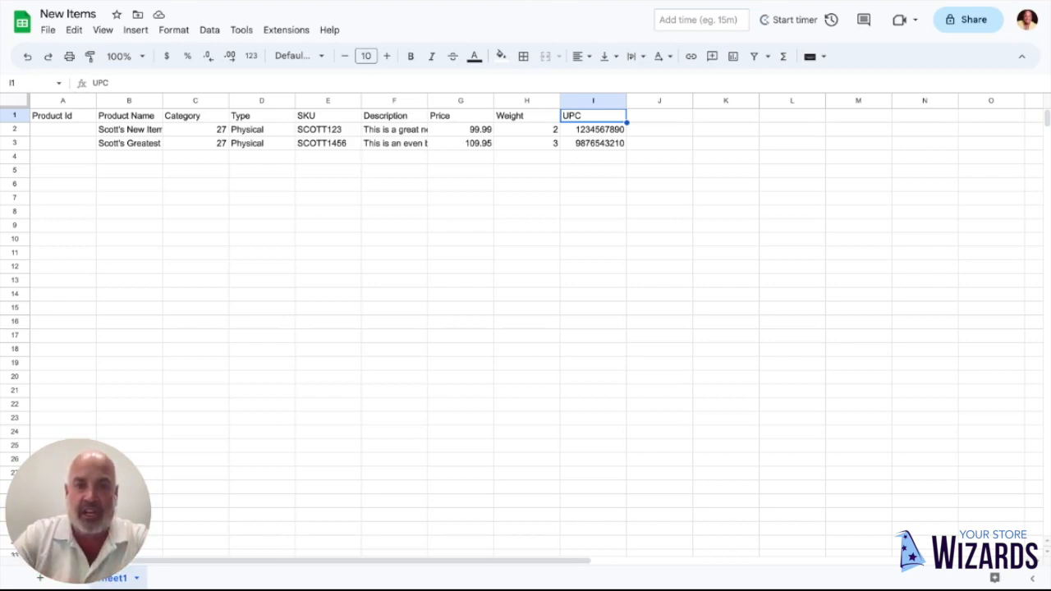
- Download the New Items sheet as a CSV file
{"action": "left_click", "coordinate": [48, 31]}
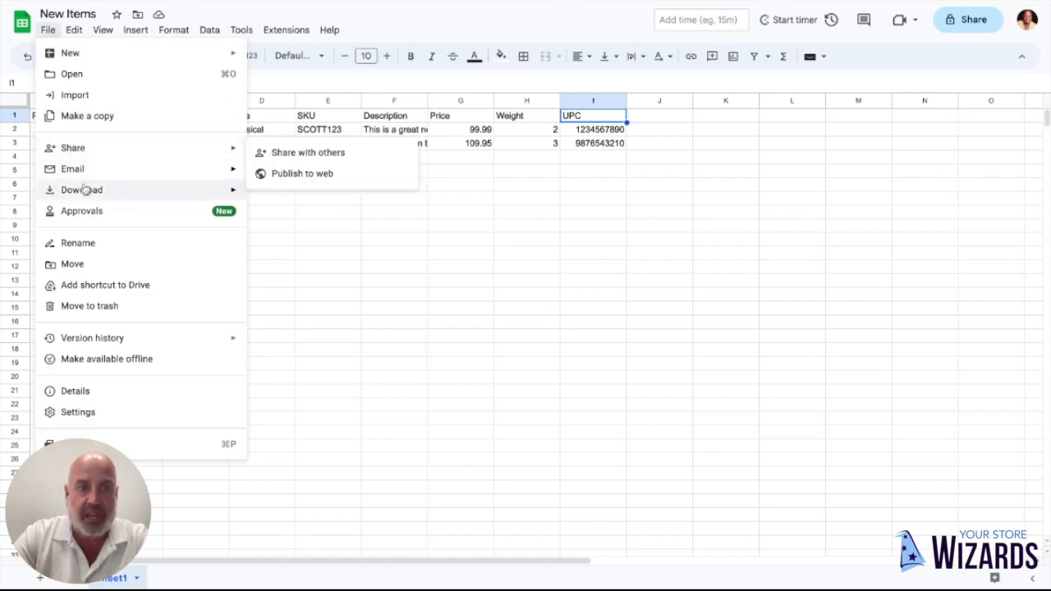
{"action": "mouse_move", "coordinate": [82, 190]}
{"action": "left_click", "coordinate": [321, 280]}
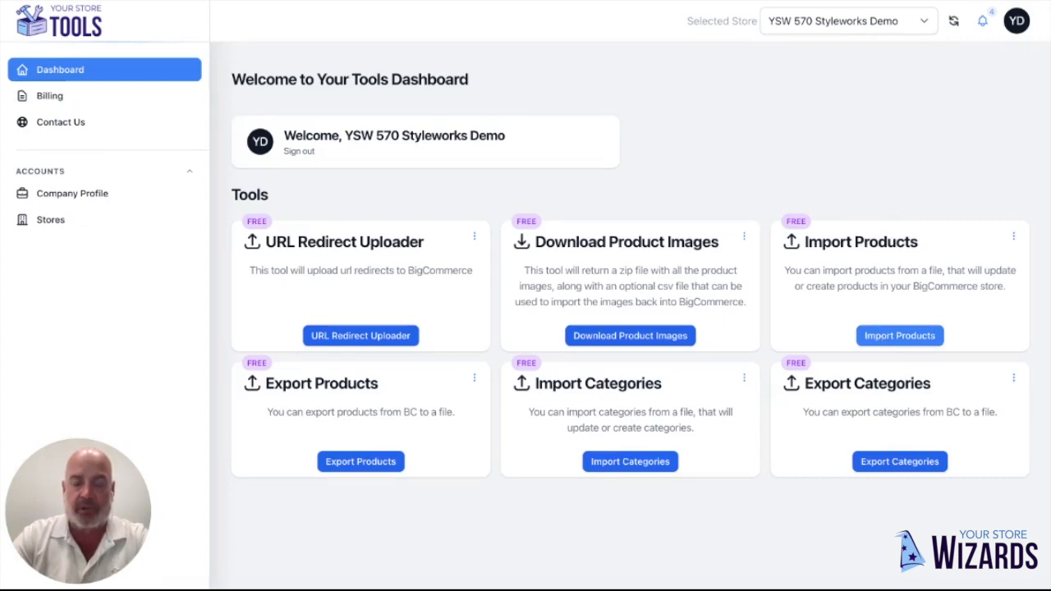
- Start a product import in the Your Store Tools dashboard and upload the file New Items - Sheet1.csv
{"action": "left_click", "coordinate": [900, 335]}
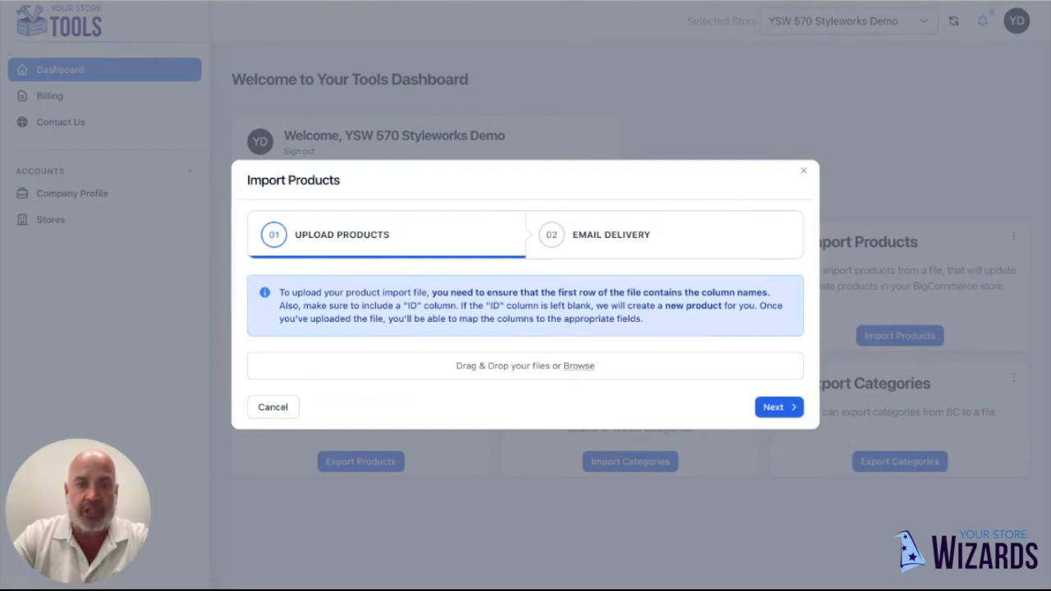
{"action": "double_click", "coordinate": [679, 215]}
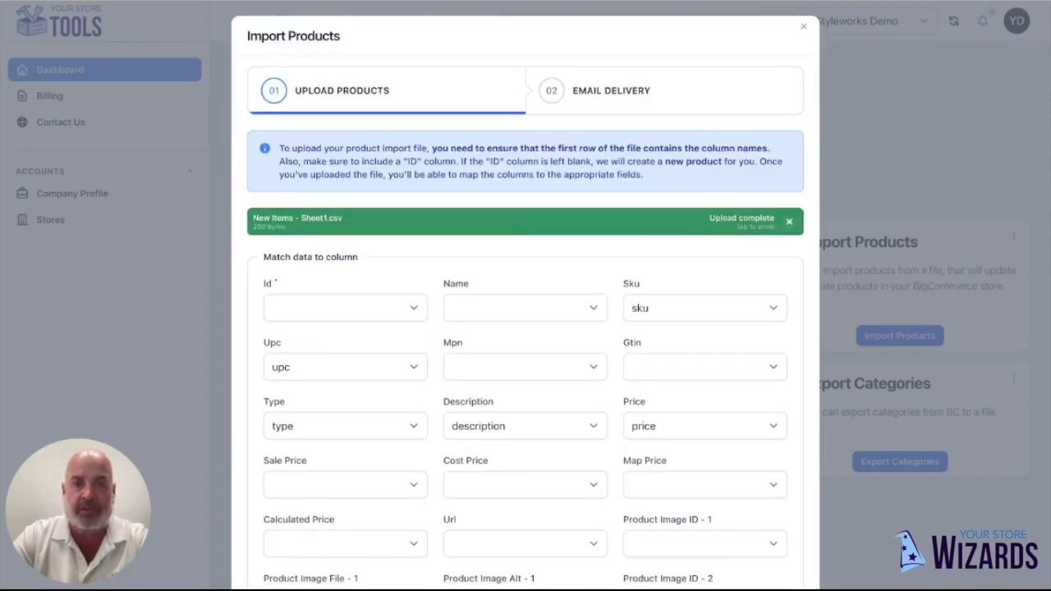
- Match the Id field to the product_id column and the Name field to product_name
{"action": "scroll", "coordinate": [526, 328], "scroll_direction": "down", "scroll_amount": 3}
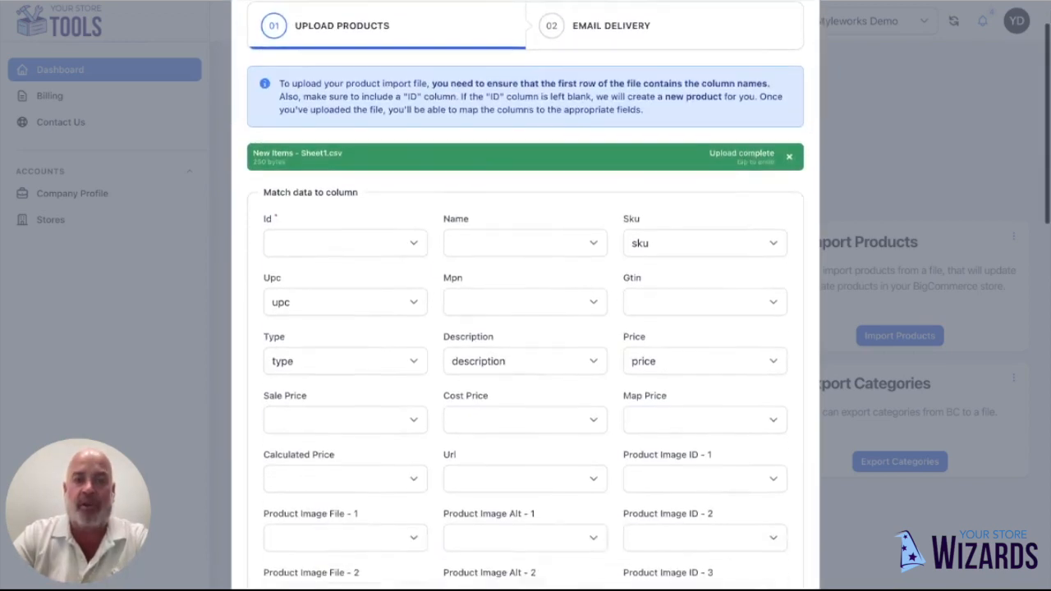
{"action": "left_click", "coordinate": [413, 159]}
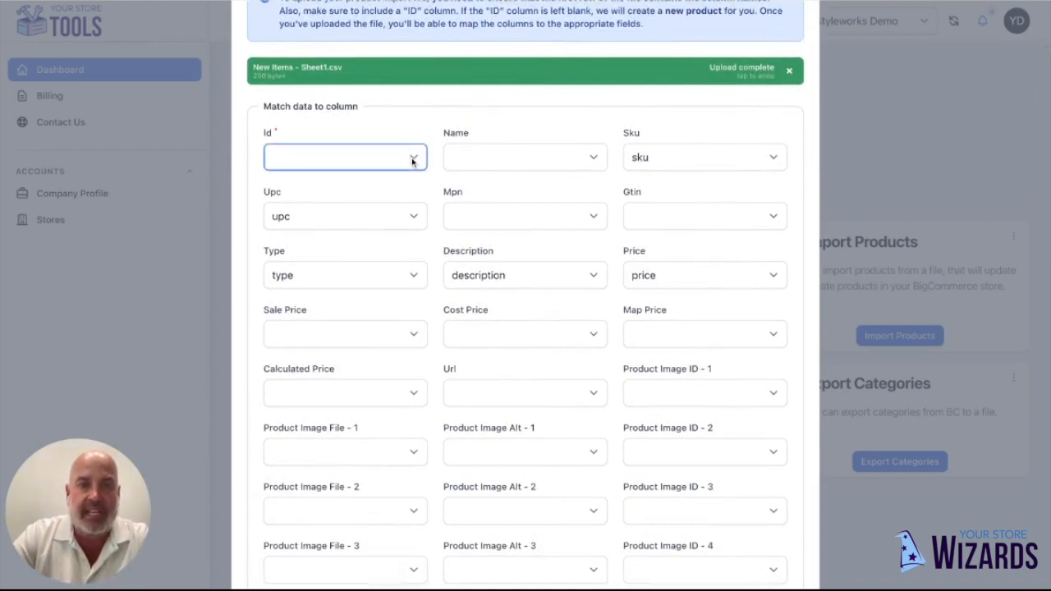
{"action": "left_click", "coordinate": [403, 173]}
{"action": "left_click", "coordinate": [508, 161]}
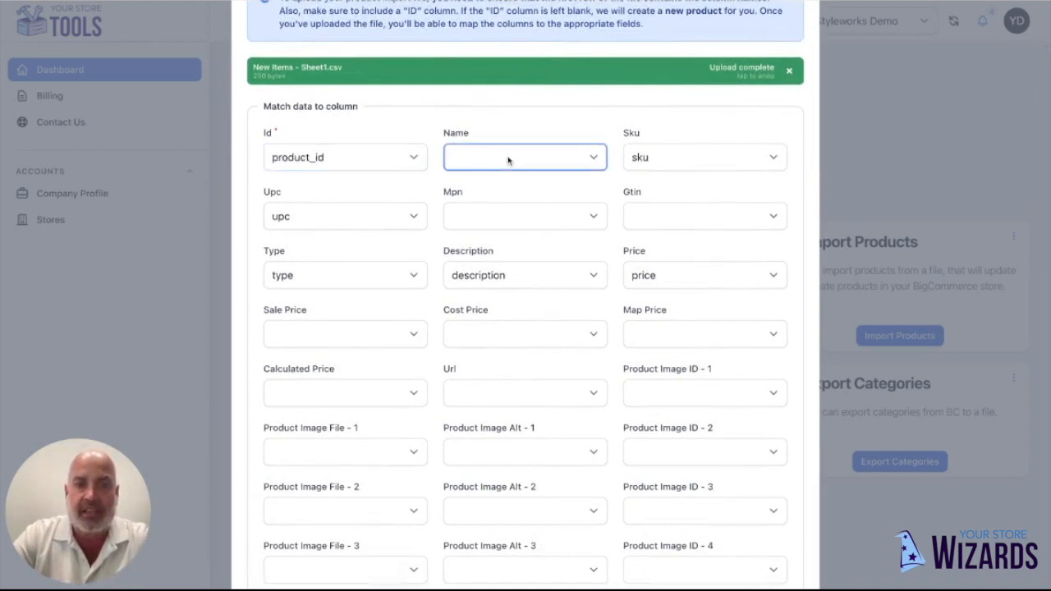
{"action": "left_click", "coordinate": [511, 197]}
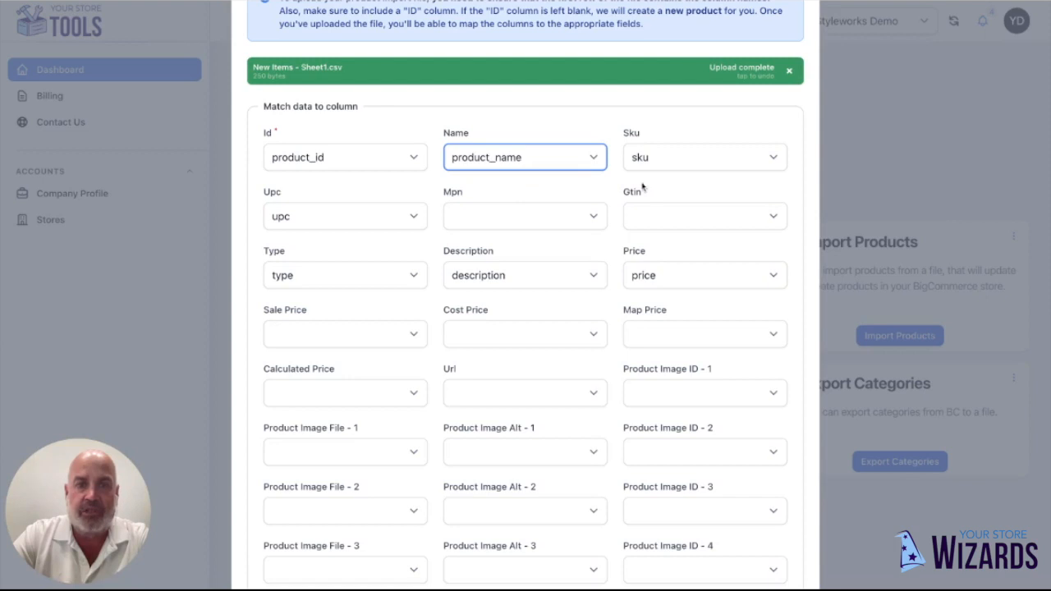
- Match the Categories field to the category column of the uploaded file
{"action": "scroll", "coordinate": [417, 235], "scroll_direction": "down", "scroll_amount": 2}
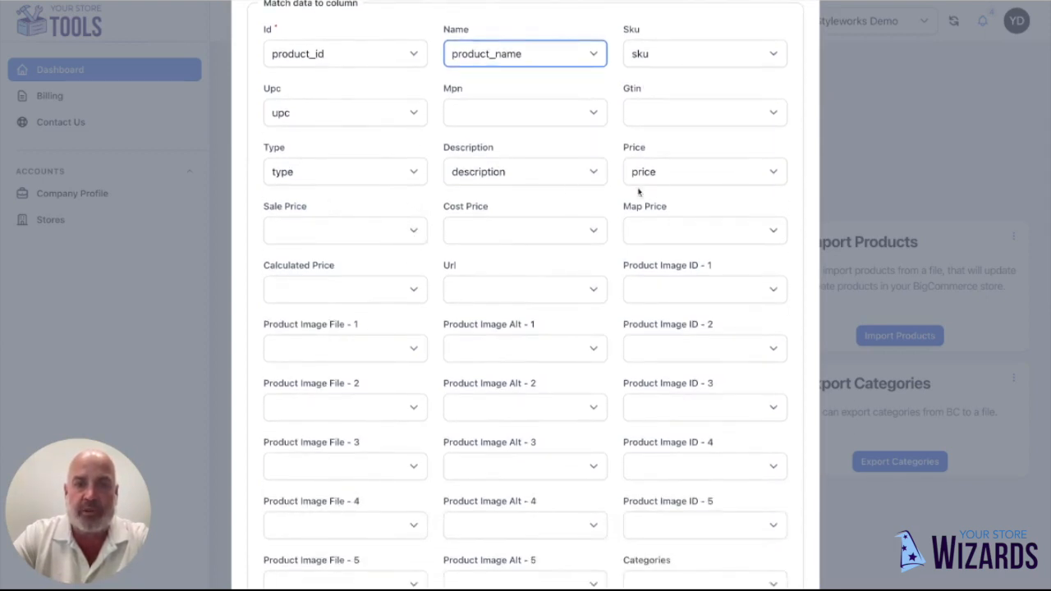
{"action": "scroll", "coordinate": [663, 191], "scroll_direction": "down", "scroll_amount": 4}
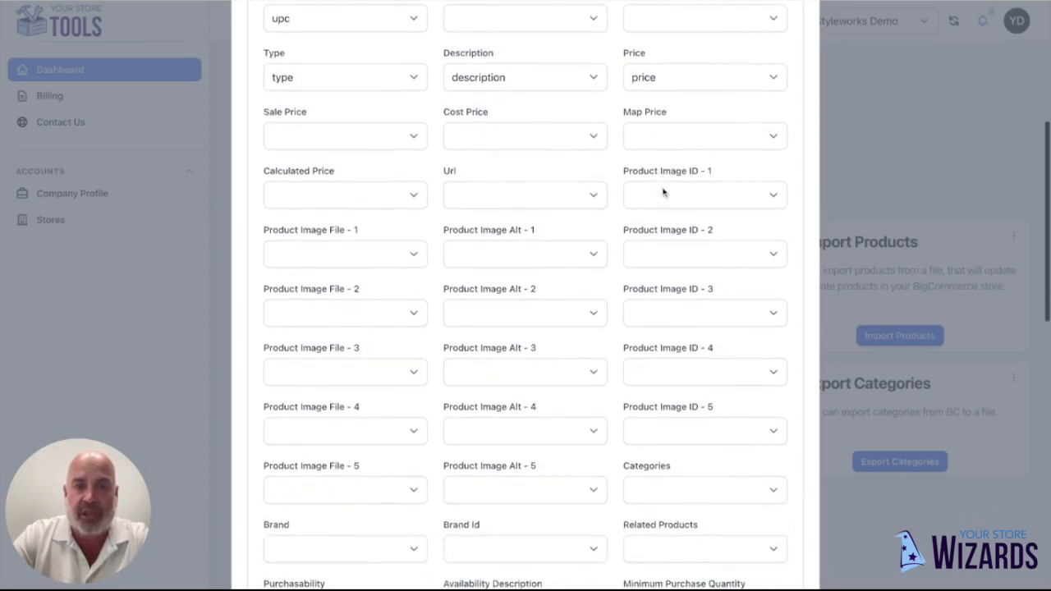
{"action": "scroll", "coordinate": [525, 296], "scroll_direction": "down", "scroll_amount": 1}
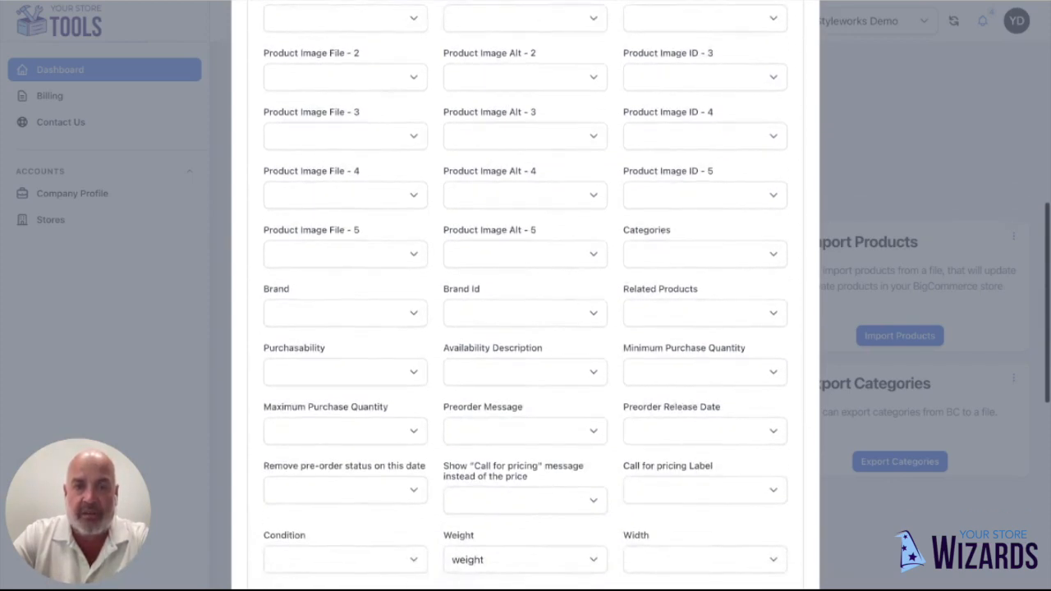
{"action": "left_click", "coordinate": [704, 178]}
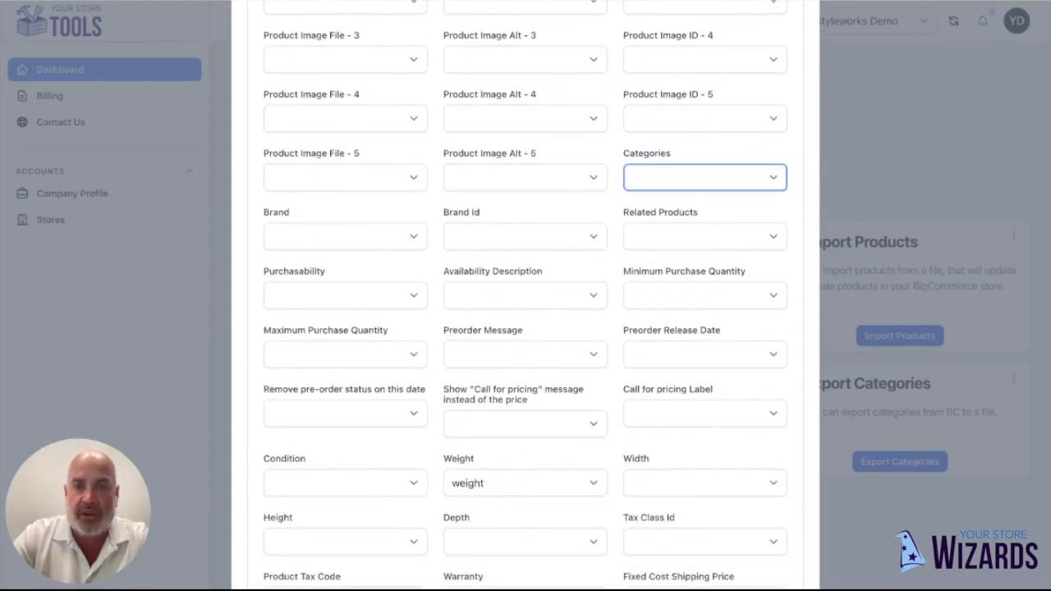
{"action": "left_click", "coordinate": [662, 235]}
- Check the remaining field matches, including Weight, and continue the import to the email delivery stage
{"action": "scroll", "coordinate": [612, 208], "scroll_direction": "down", "scroll_amount": 1}
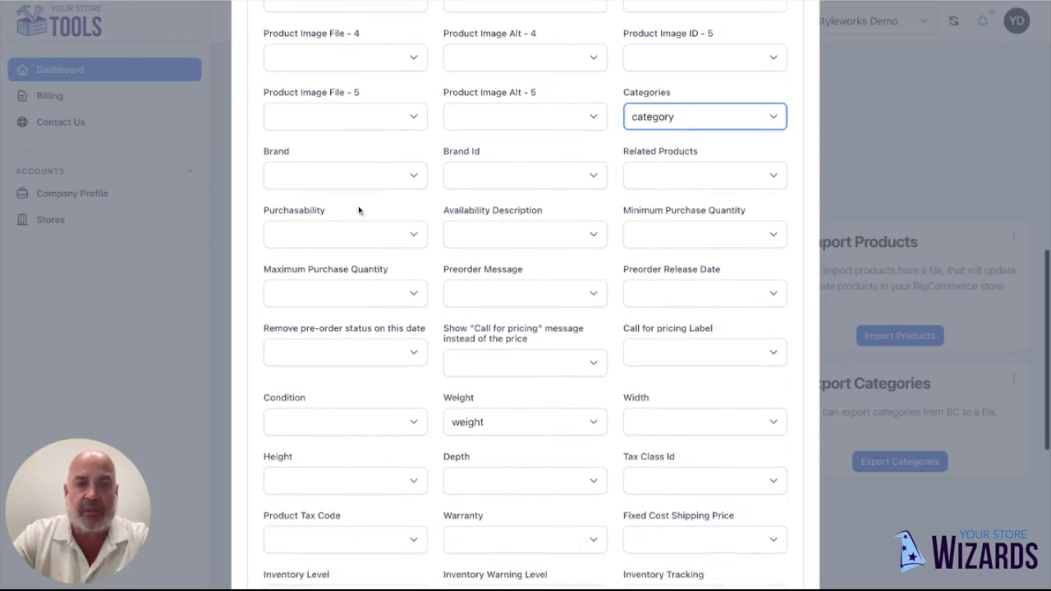
{"action": "scroll", "coordinate": [526, 149], "scroll_direction": "down", "scroll_amount": 2}
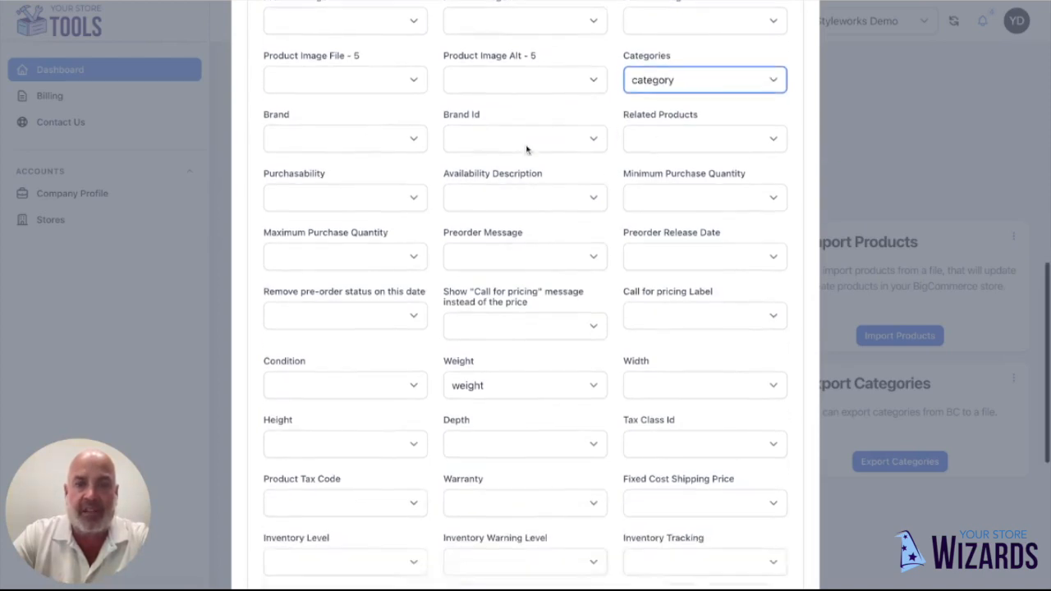
{"action": "scroll", "coordinate": [526, 150], "scroll_direction": "down", "scroll_amount": 2}
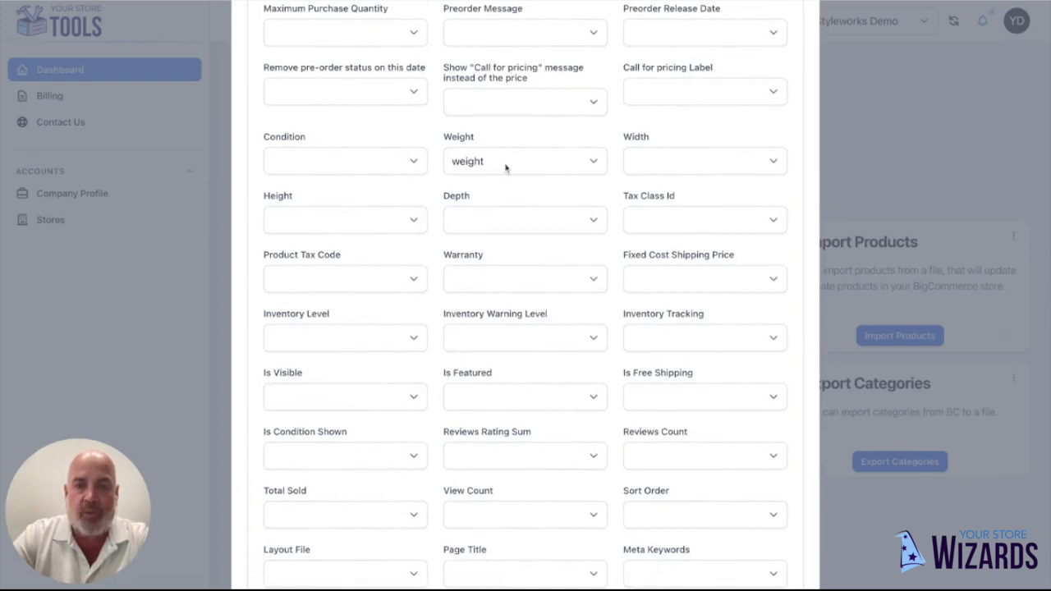
{"action": "scroll", "coordinate": [505, 166], "scroll_direction": "down", "scroll_amount": 2}
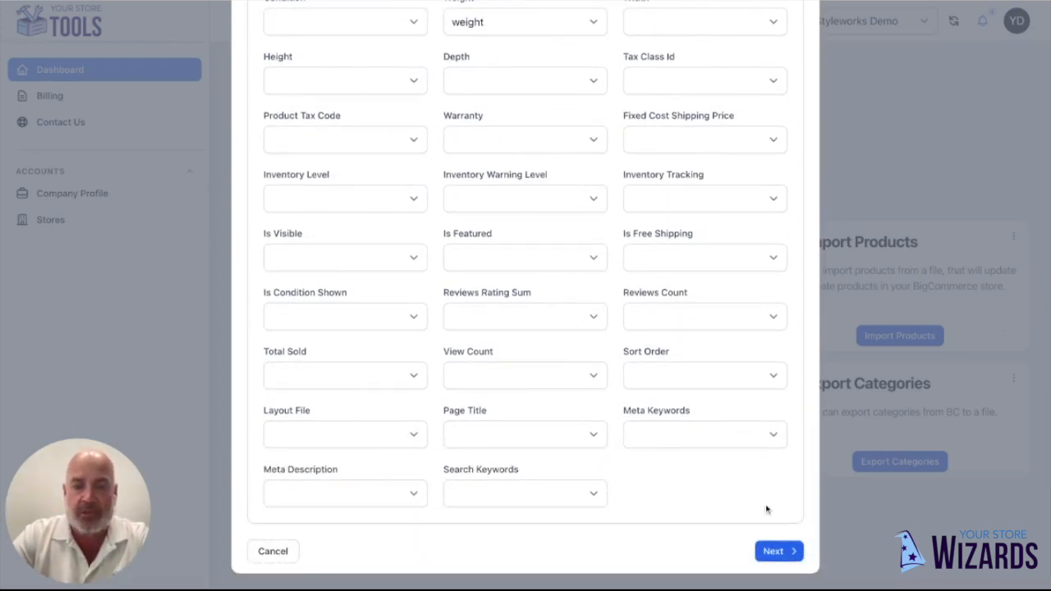
{"action": "left_click", "coordinate": [772, 551]}
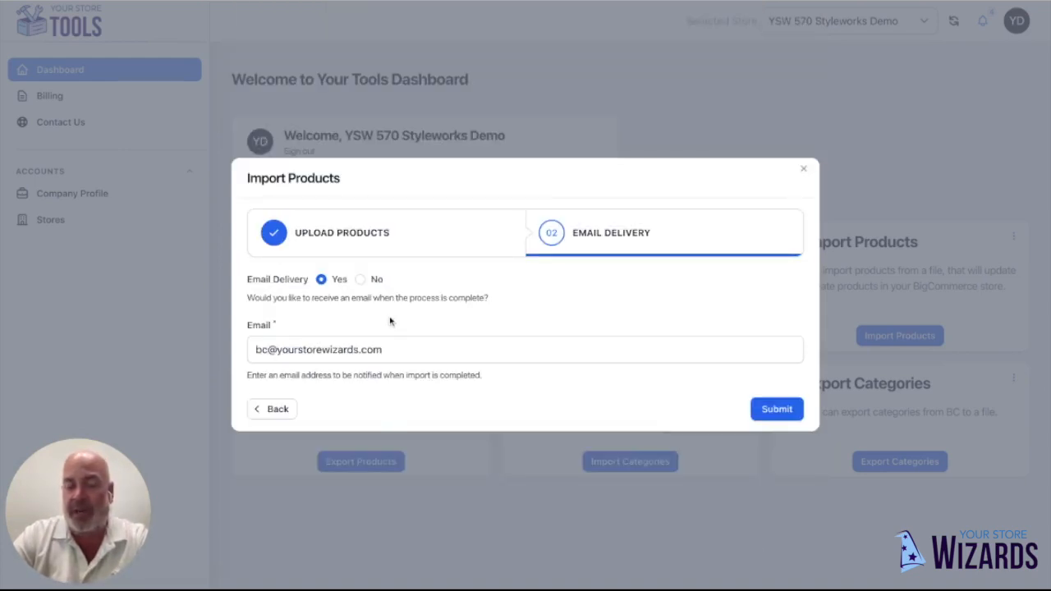
- Turn off email delivery for the product import and submit the import
{"action": "left_click", "coordinate": [361, 280]}
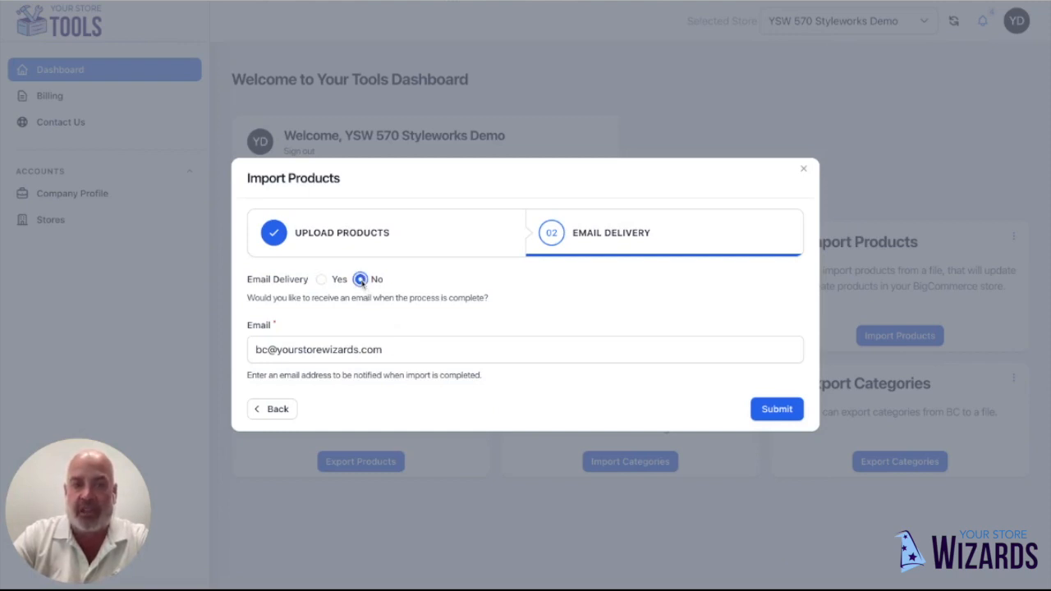
{"action": "left_click", "coordinate": [774, 410]}
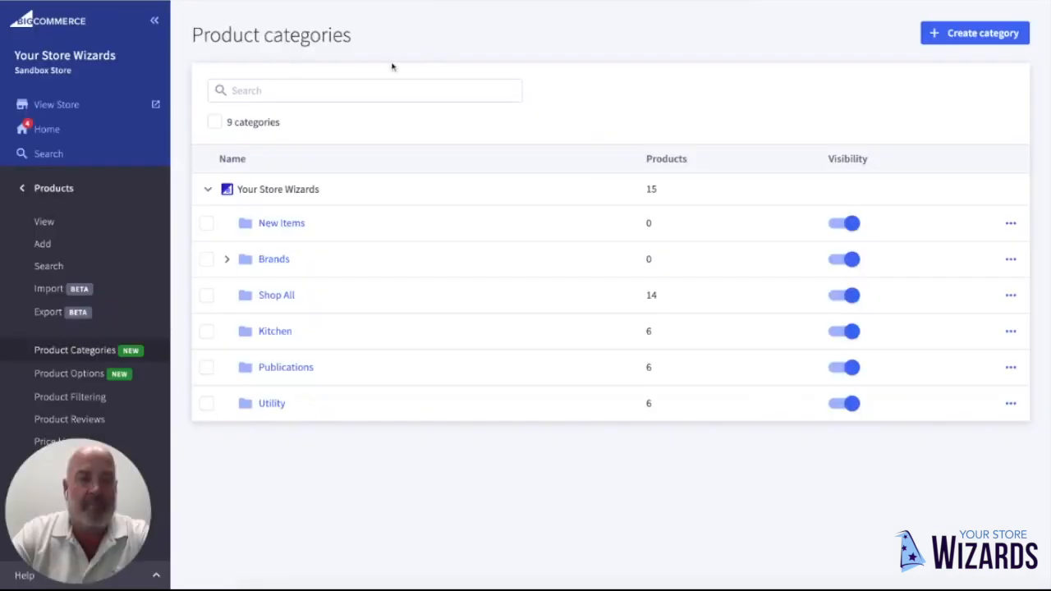
- Switch to the BigCommerce admin and look through the full product list for the newly imported items
{"action": "left_click", "coordinate": [44, 222]}
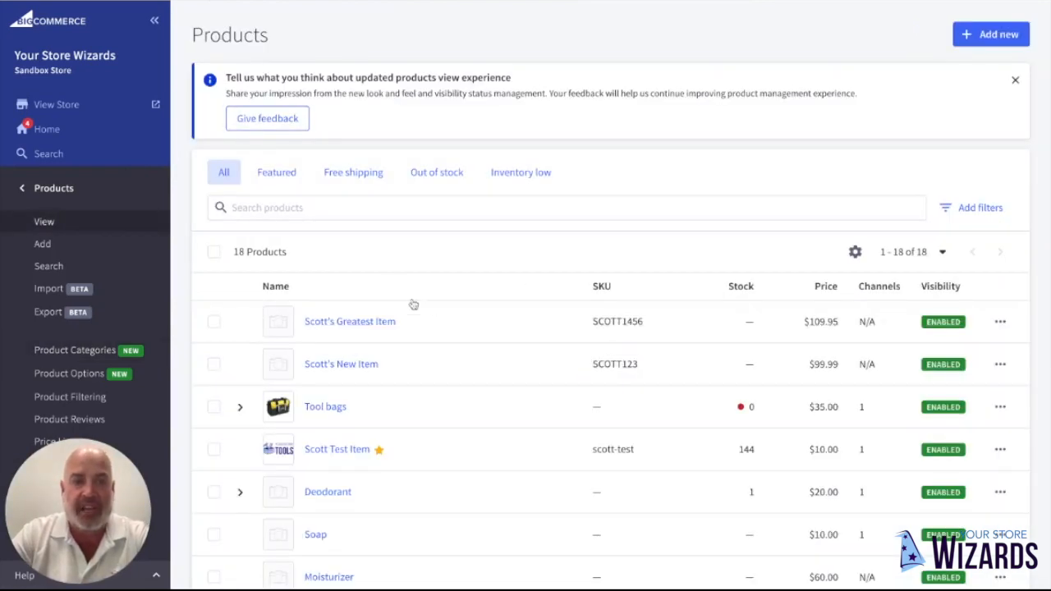
{"action": "scroll", "coordinate": [448, 328], "scroll_direction": "down", "scroll_amount": 1}
{"action": "scroll", "coordinate": [449, 328], "scroll_direction": "down", "scroll_amount": 3}
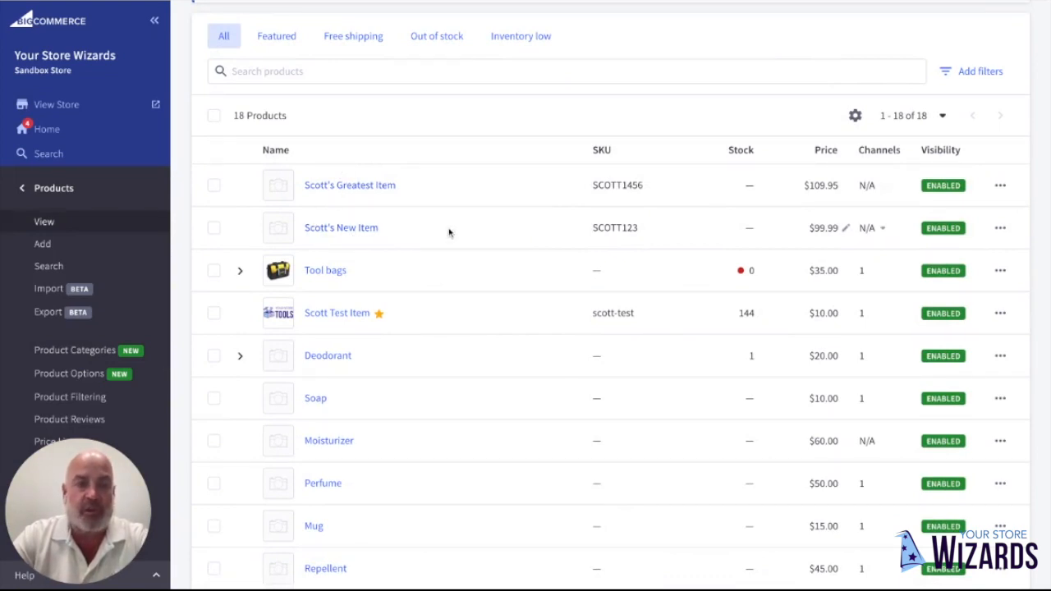
- Open the first product in the list and examine its basic information, categories, description, images and product identifiers
{"action": "left_click", "coordinate": [356, 188]}
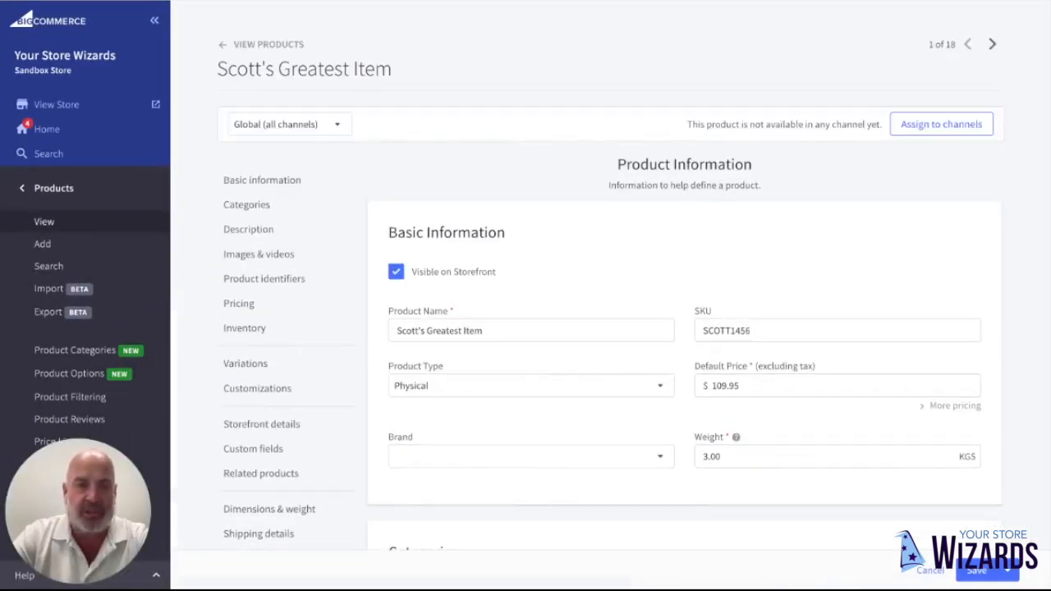
{"action": "scroll", "coordinate": [542, 221], "scroll_direction": "down", "scroll_amount": 3}
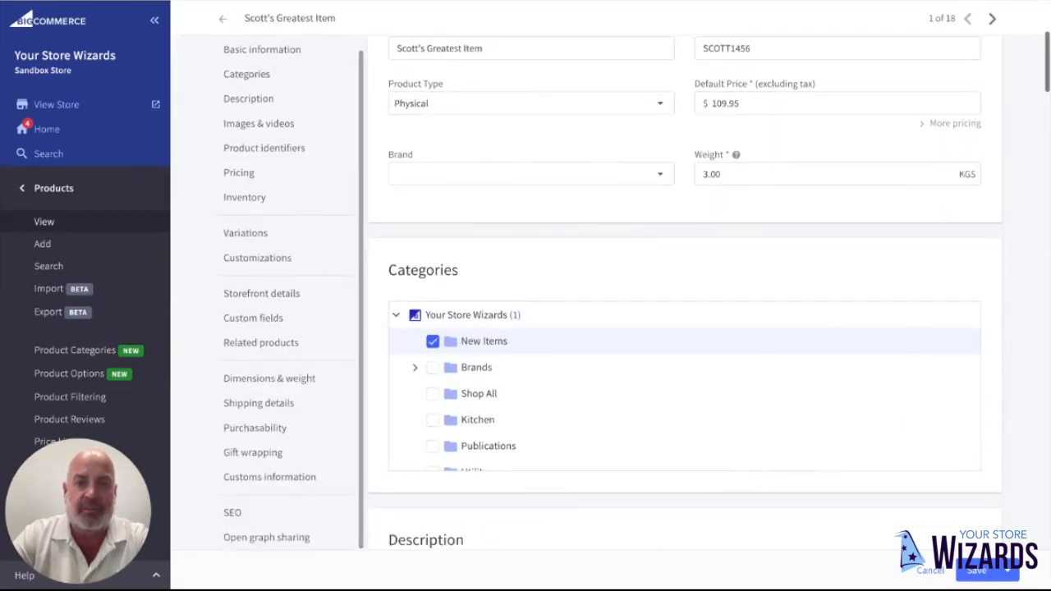
{"action": "scroll", "coordinate": [542, 221], "scroll_direction": "down", "scroll_amount": 8}
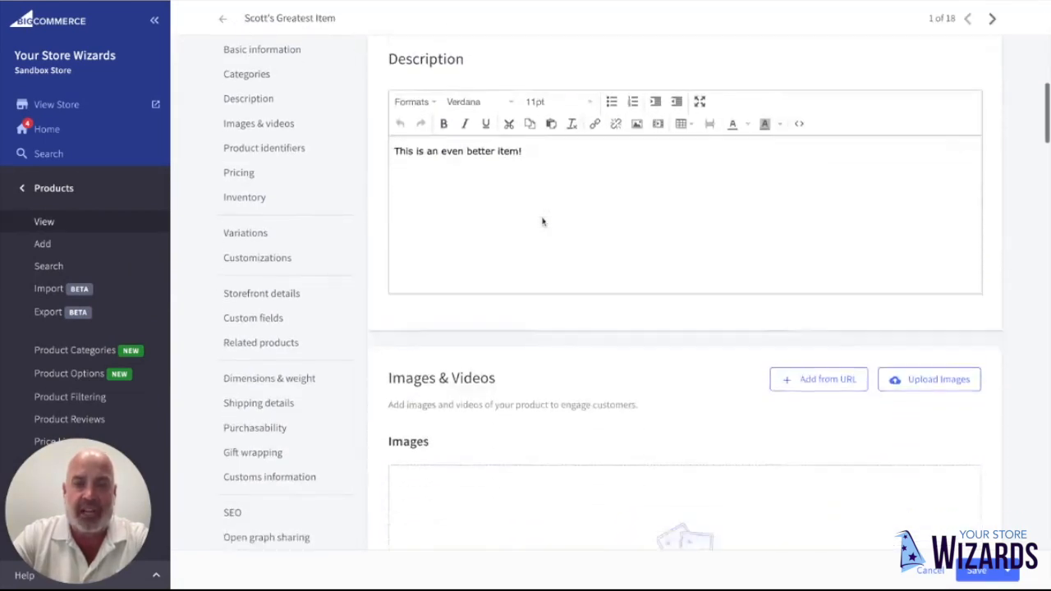
{"action": "scroll", "coordinate": [413, 87], "scroll_direction": "down", "scroll_amount": 3}
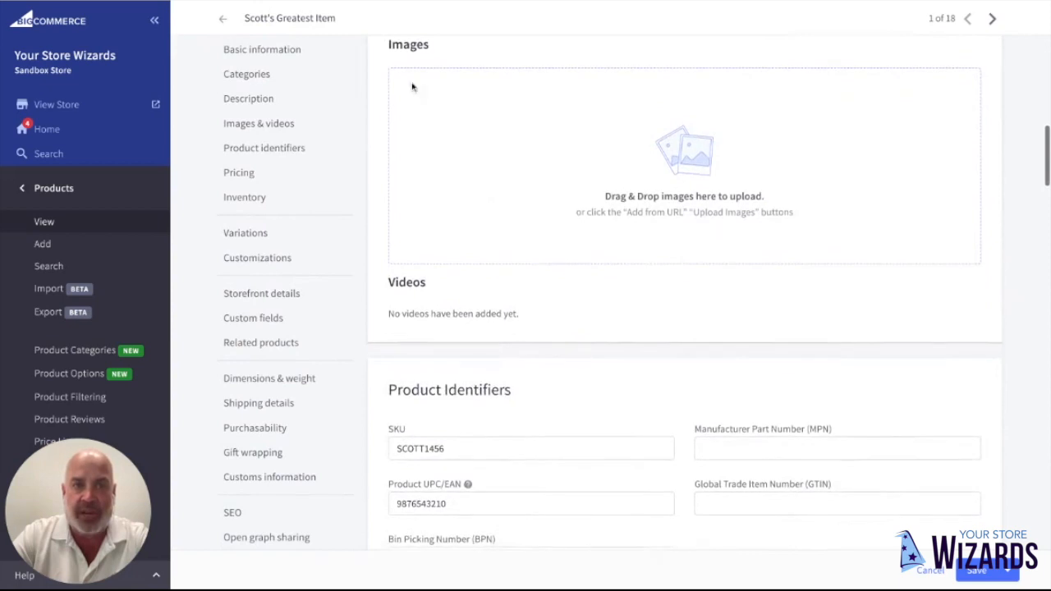